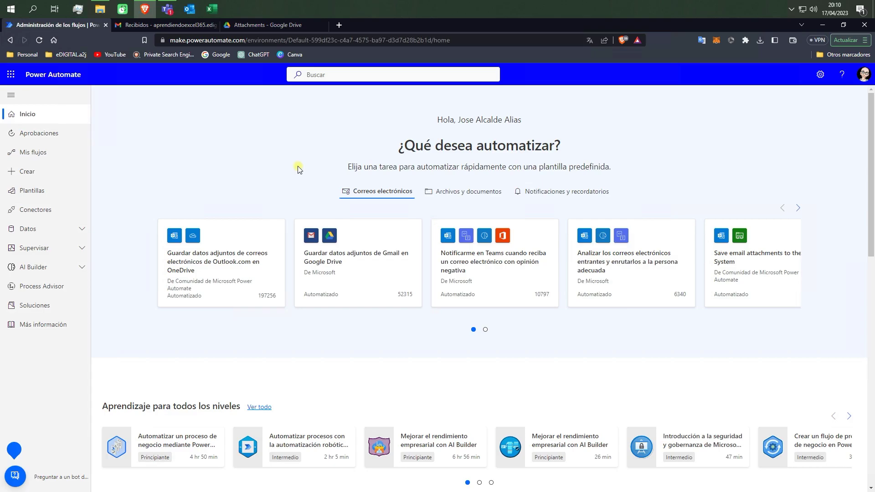
click(11, 76)
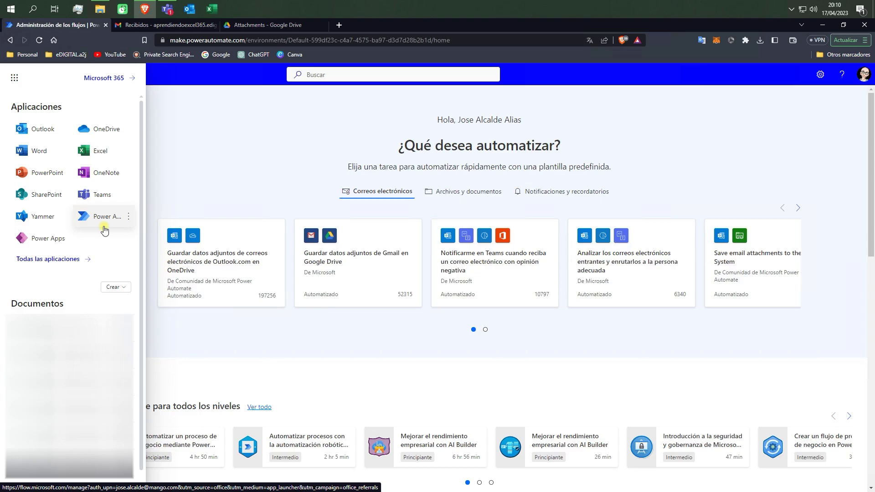
click(189, 192)
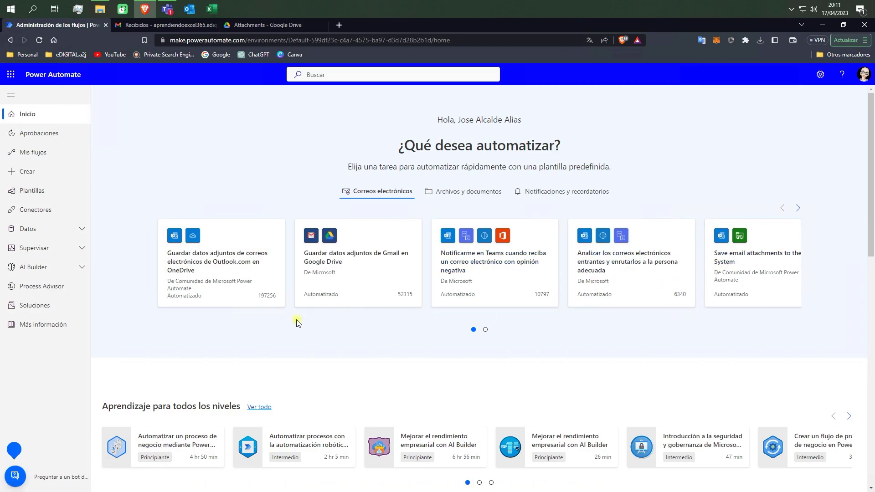
Browse the list of available connectors and return to the home page.
click(34, 210)
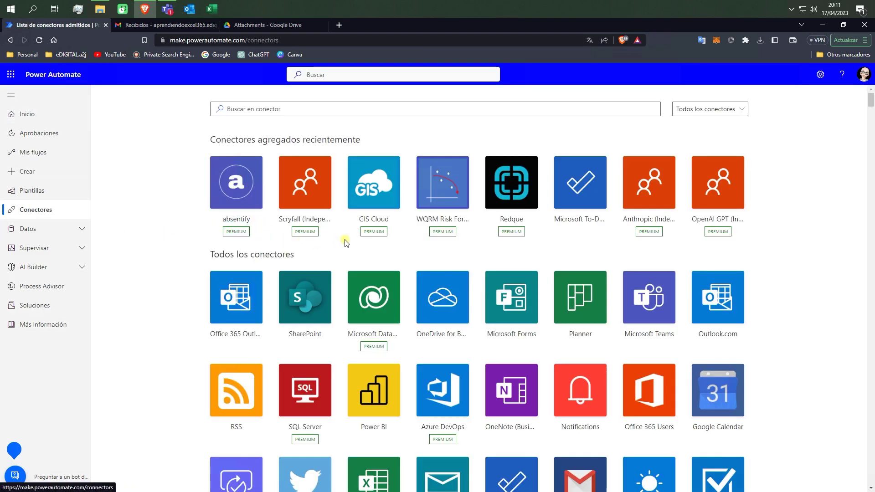
scroll(347, 243, down, 7)
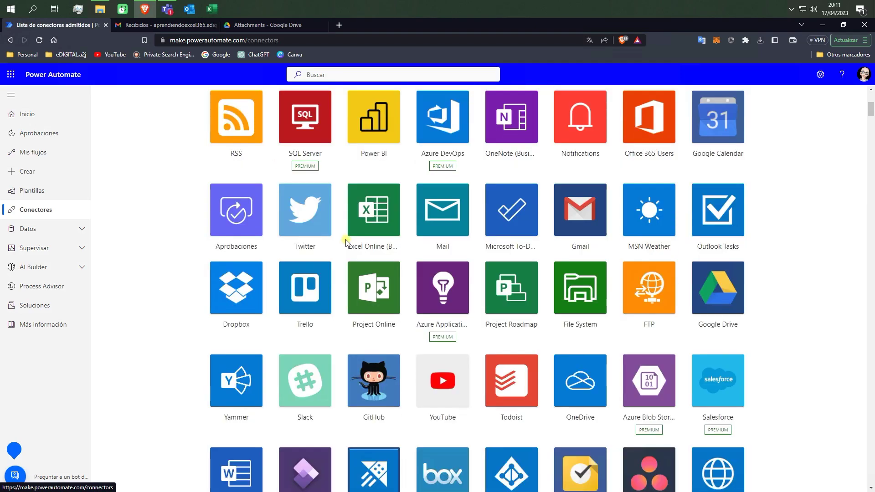
scroll(345, 242, down, 2)
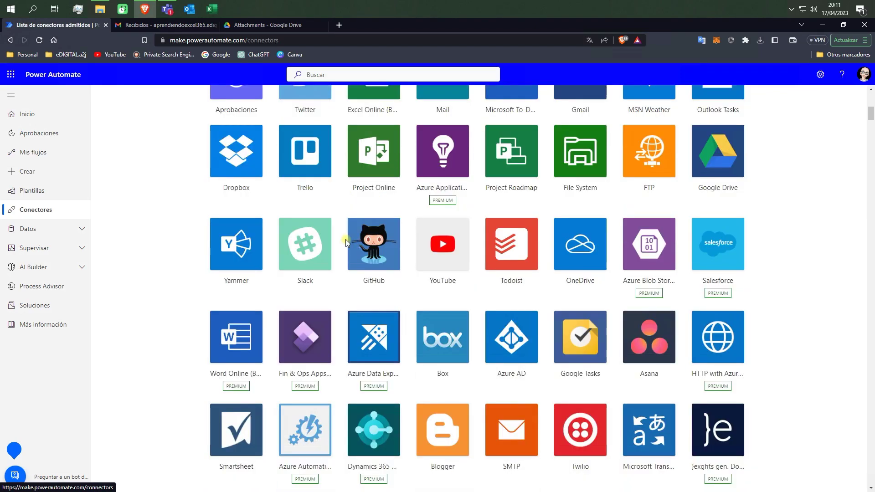
scroll(346, 240, up, 9)
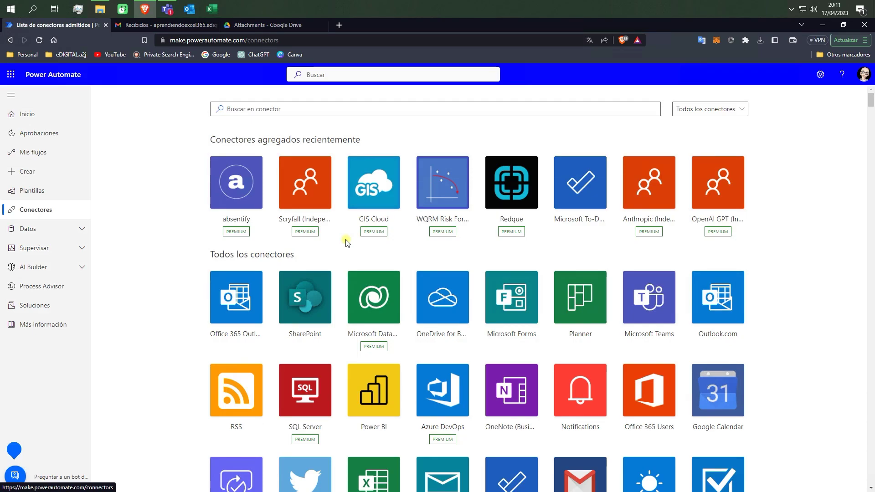
click(31, 119)
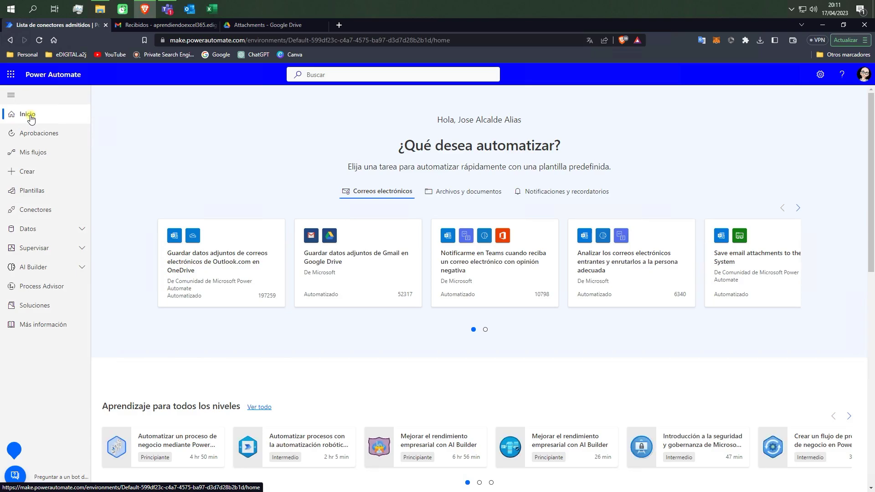
Create a flow from the template "Guardar datos adjuntos de Gmail en Google Drive" and open it for editing.
click(348, 266)
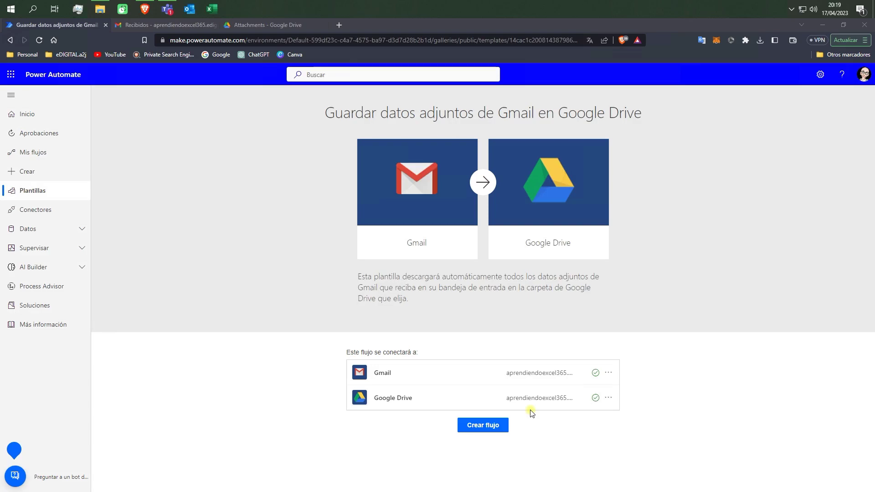
click(479, 429)
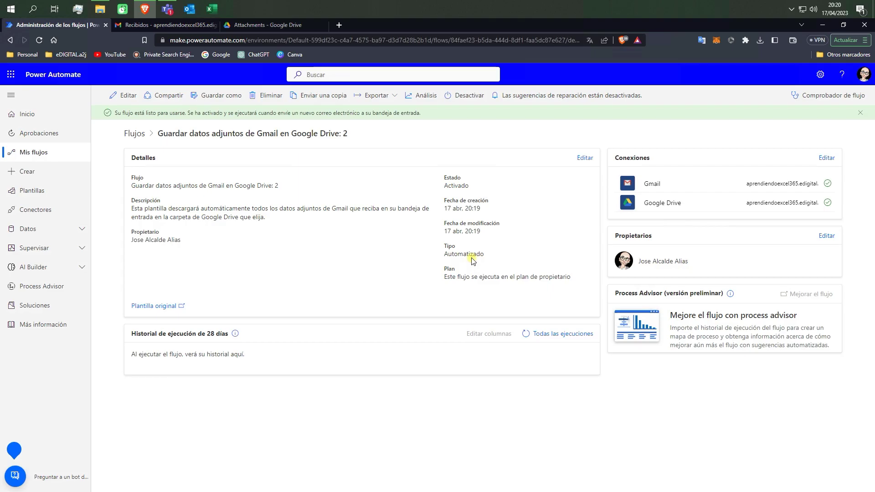
click(124, 95)
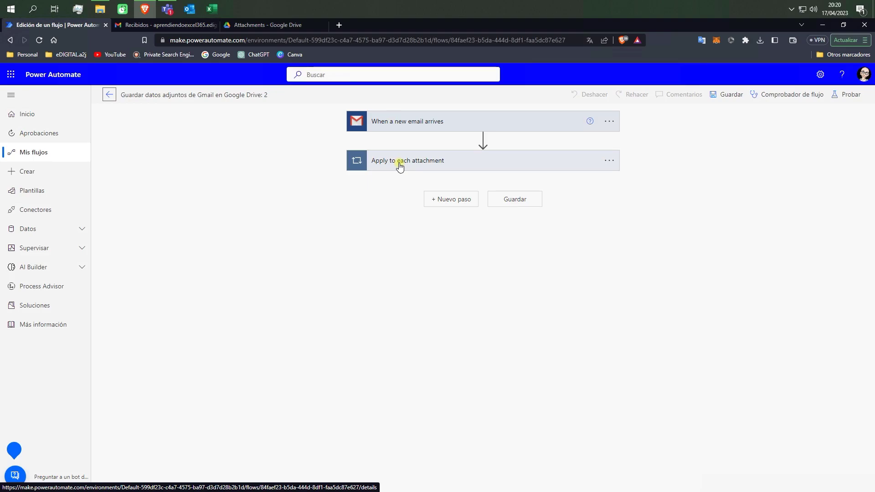
Set the subject filter of the "When a new email arrives" trigger to "Prueba adjunto eMail" and collapse the trigger.
click(454, 127)
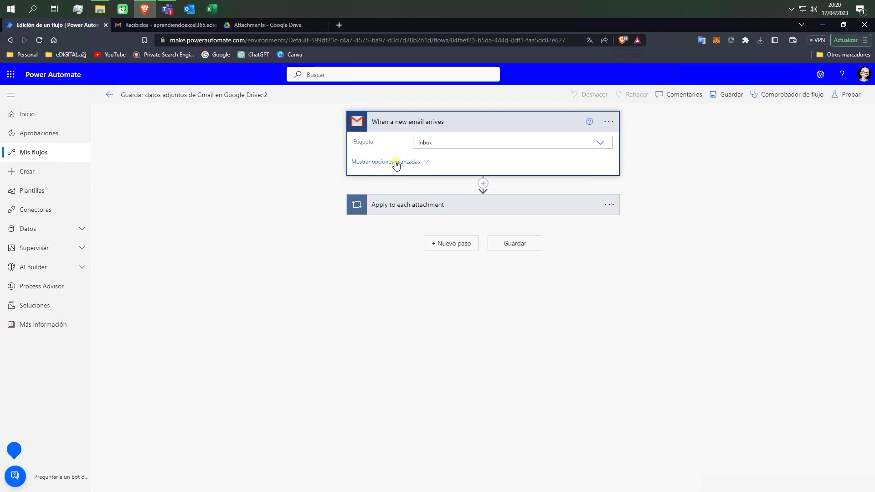
click(396, 163)
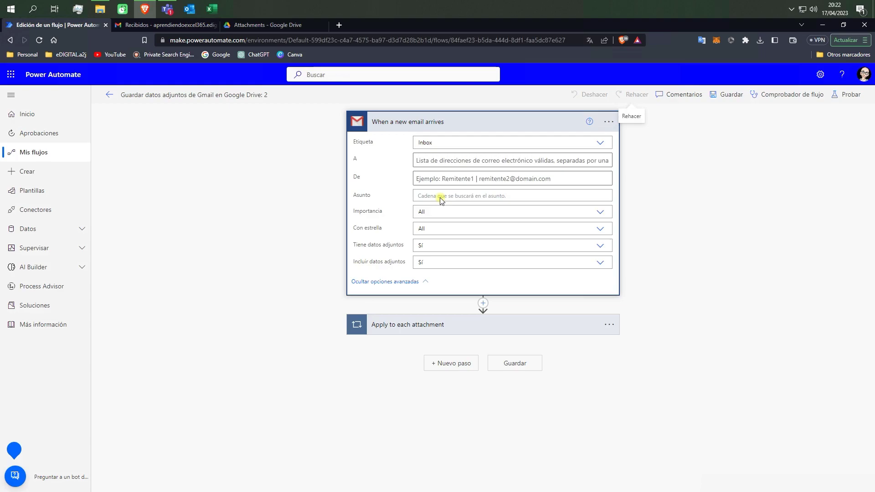
key(Tab)
click(430, 196)
text(P)
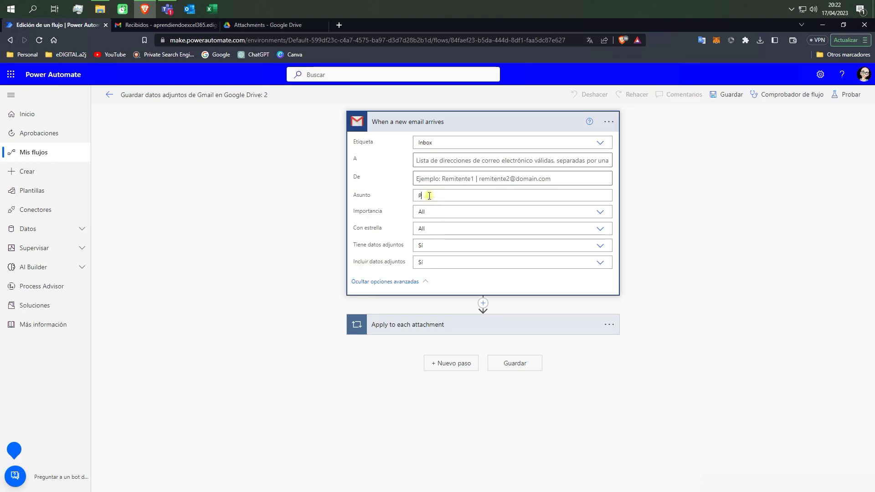
text(rueba adjunto eMail)
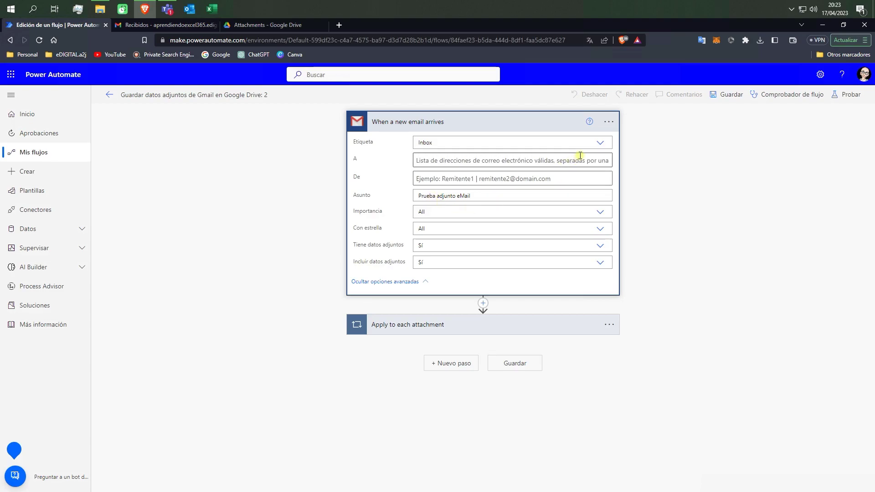
click(524, 125)
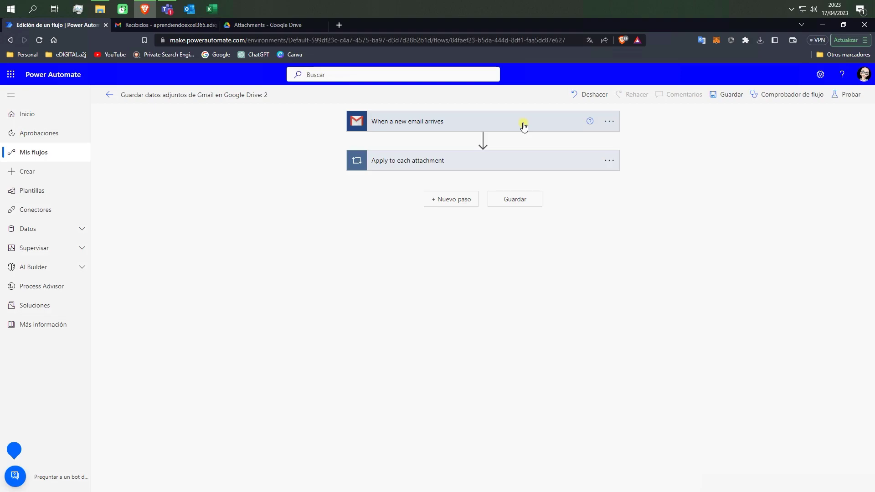
click(524, 126)
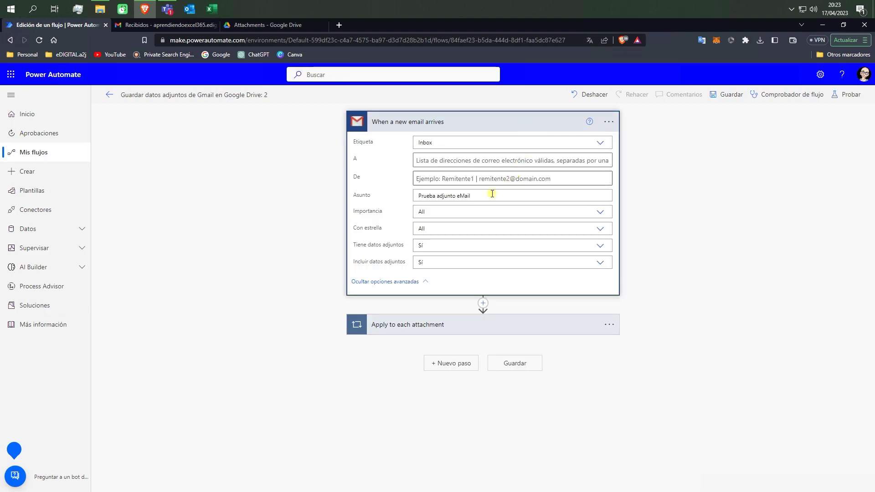
drag(473, 196, 415, 197)
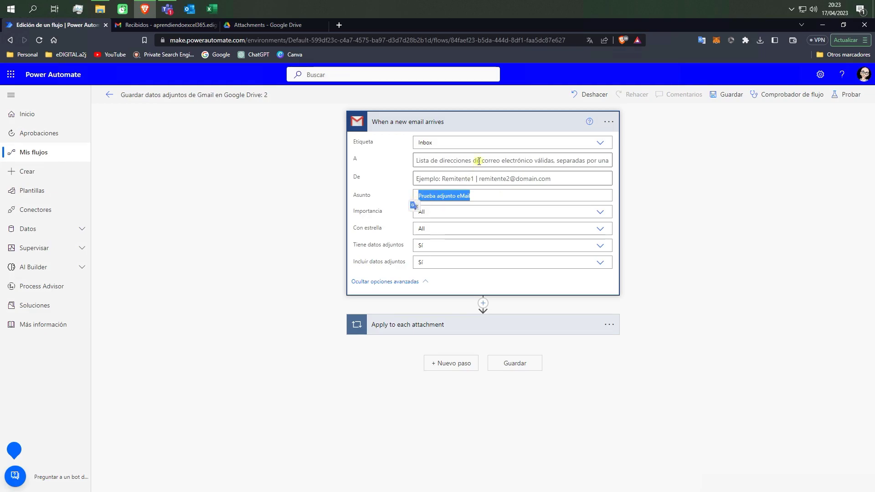
click(486, 124)
Choose the Google Drive folder /Attachments as the destination of the Create file action inside "Apply to each attachment".
click(475, 162)
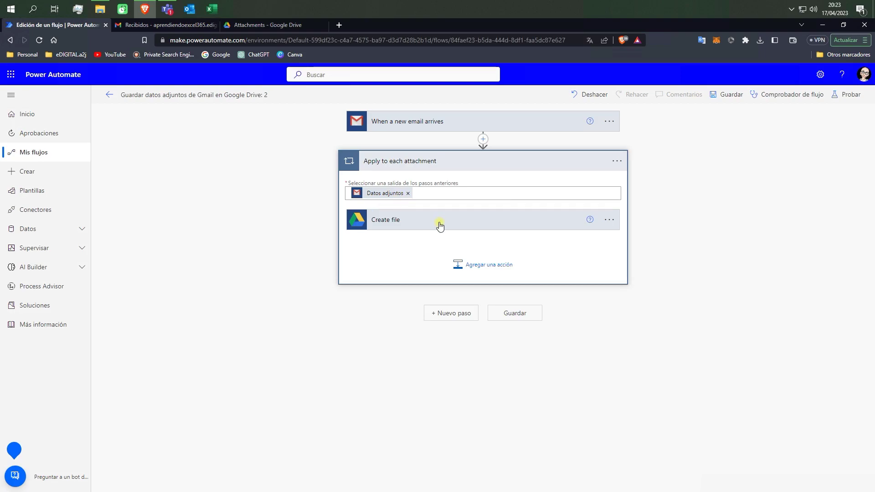
click(456, 222)
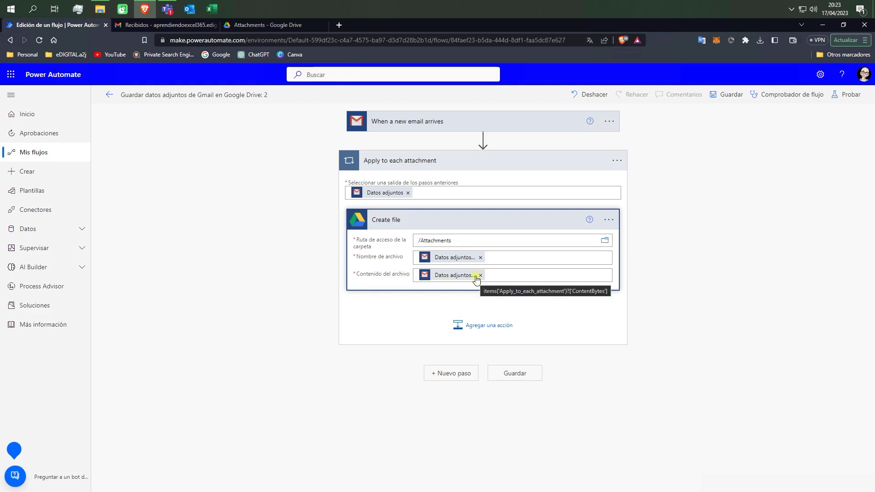
click(605, 242)
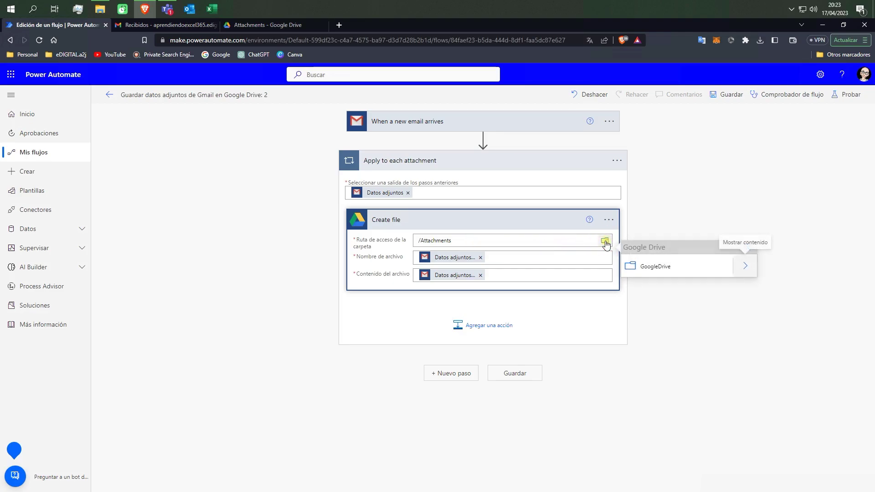
click(656, 267)
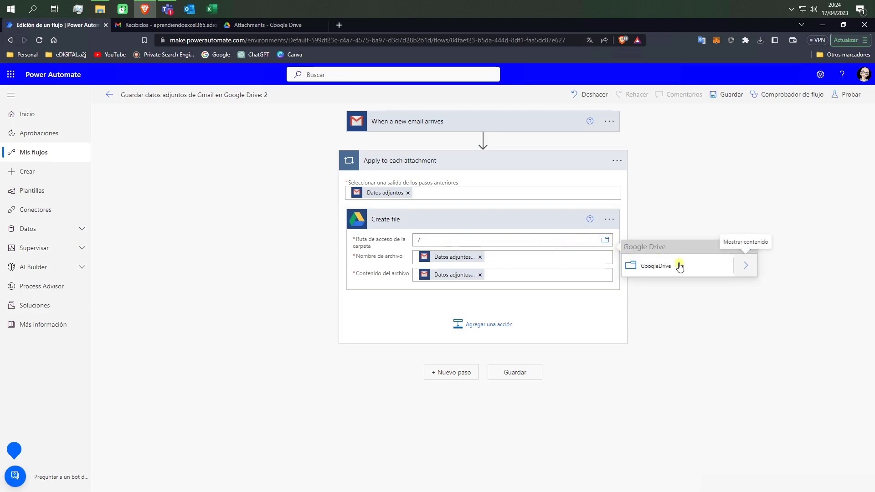
click(747, 268)
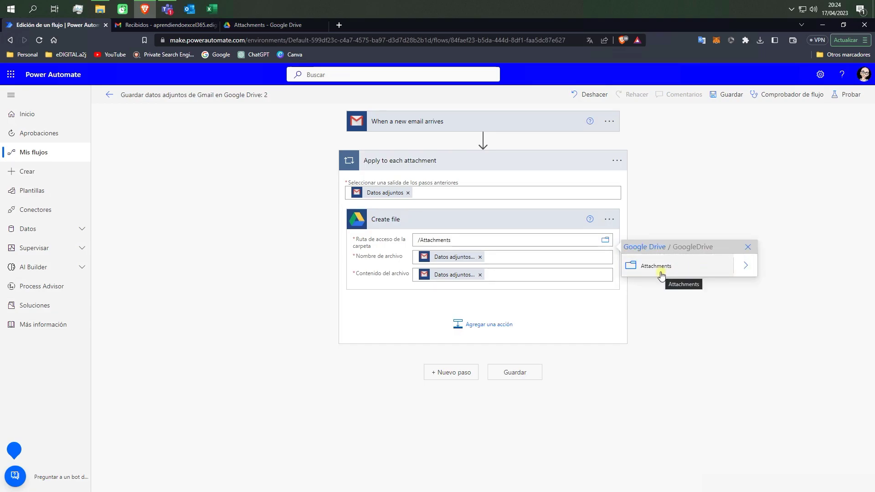
click(746, 266)
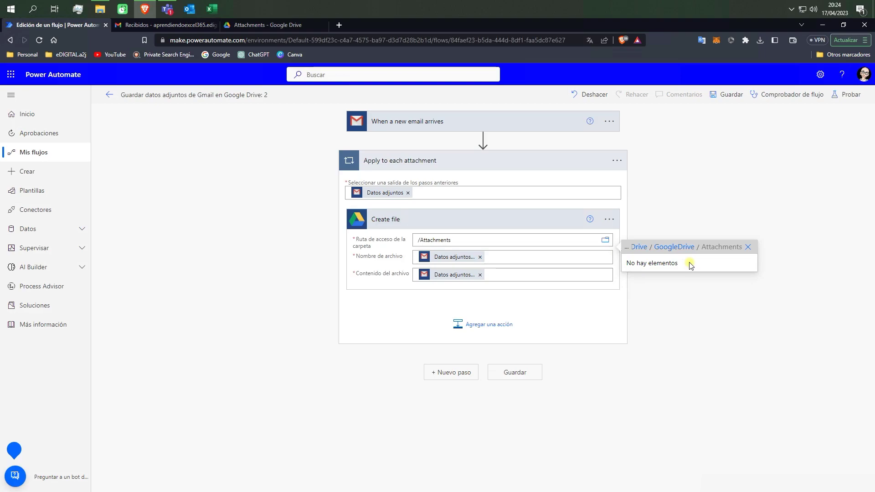
click(474, 241)
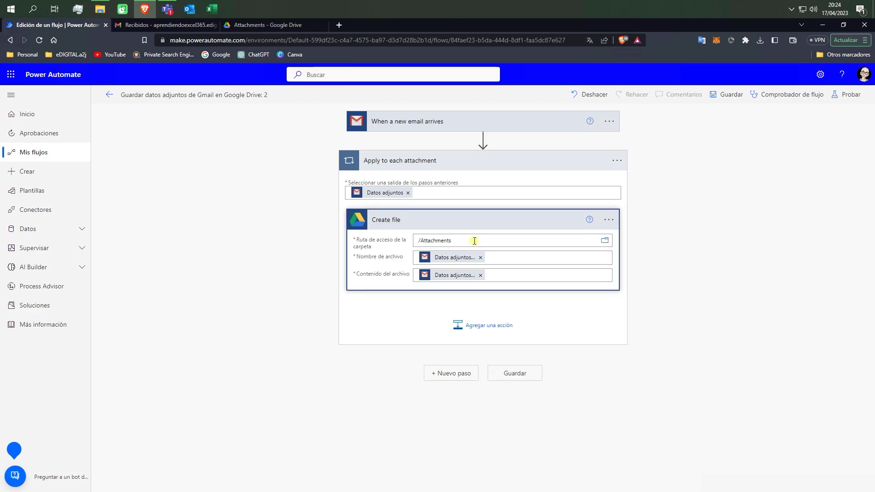
triple_click(412, 242)
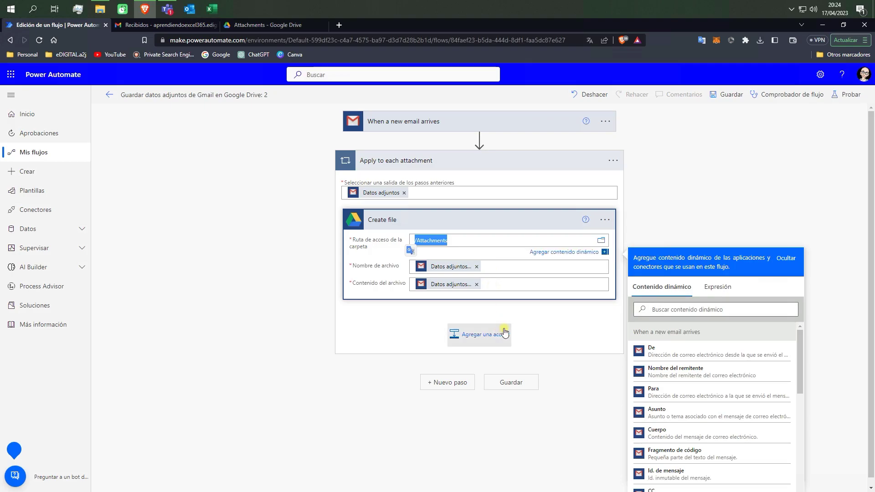
click(549, 326)
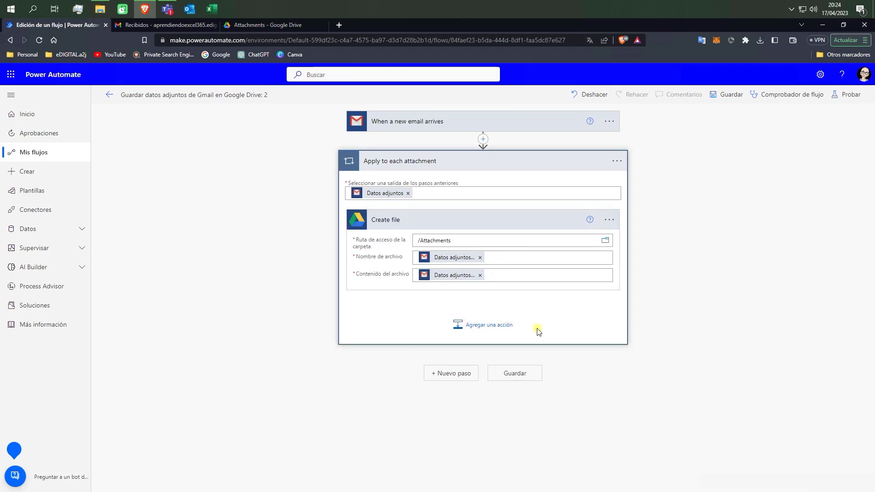
Insert the Date Time action "Obtener la hora futura" between the email trigger and "Apply to each attachment".
click(484, 140)
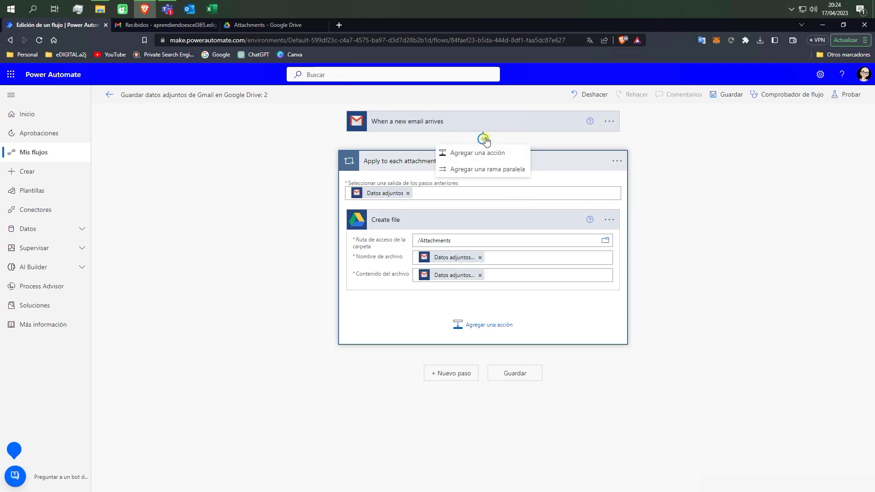
click(480, 155)
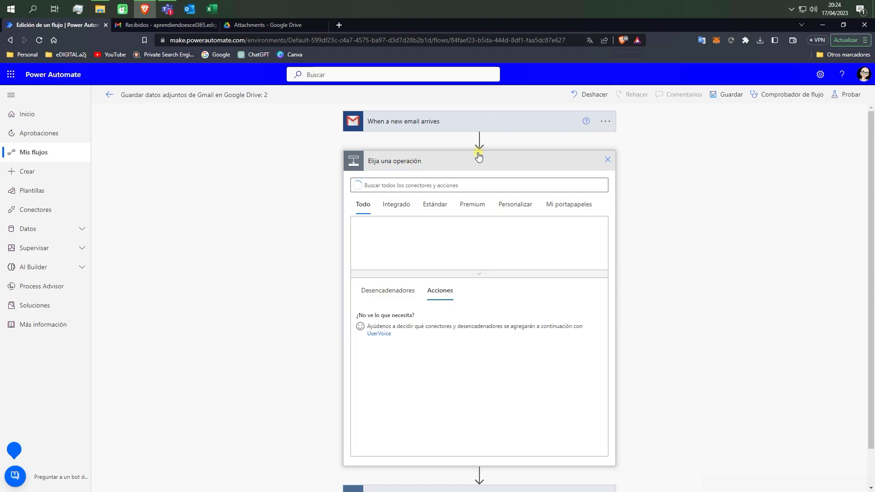
click(394, 205)
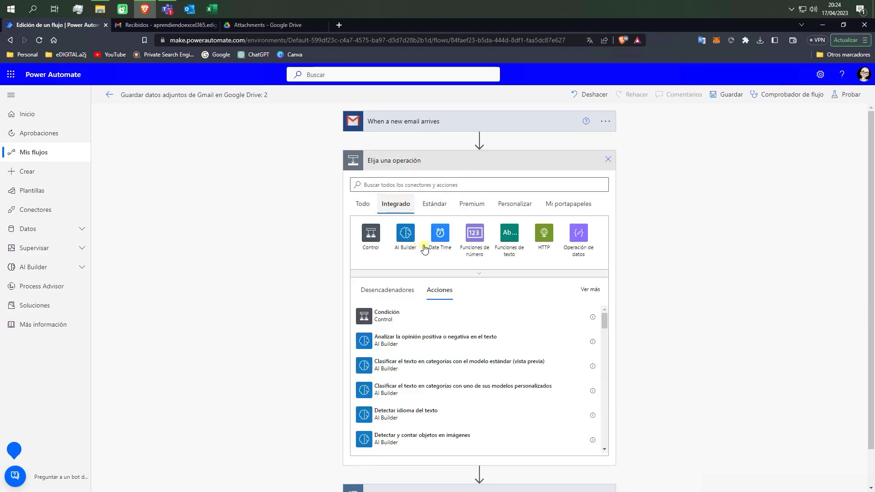
click(440, 234)
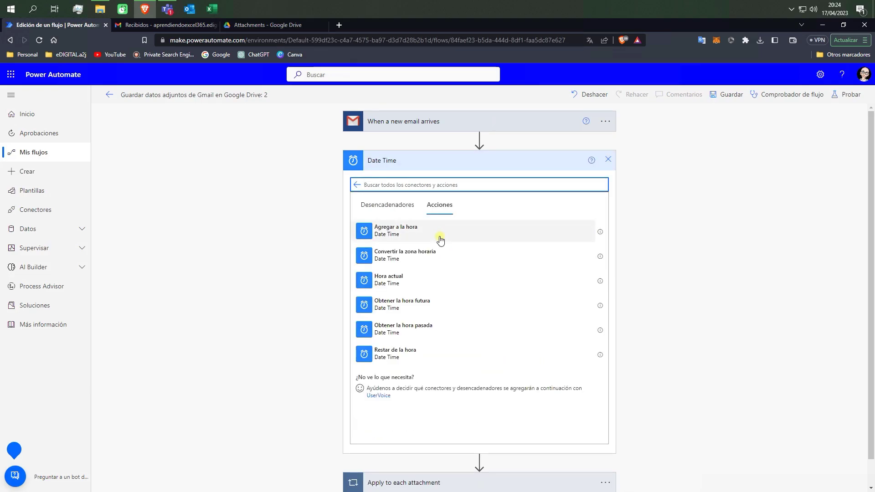
click(414, 303)
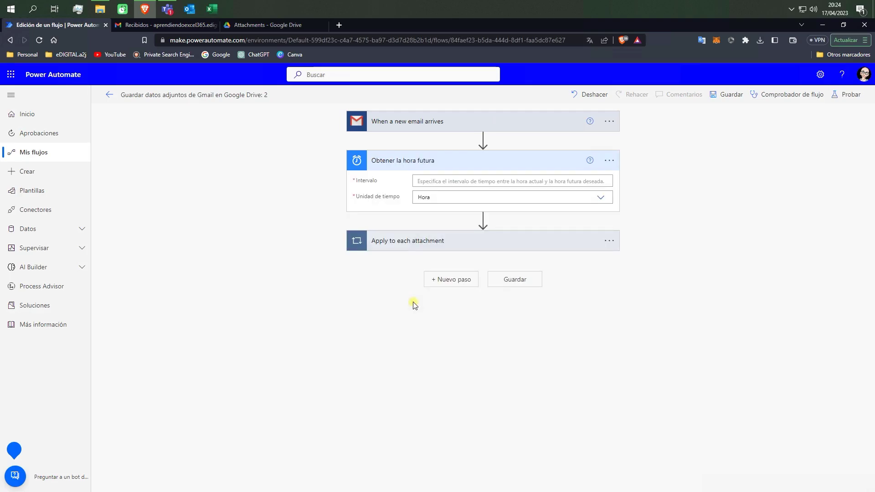
Set the interval of "Obtener la hora futura" to 2 with Minuto as the time unit.
click(433, 181)
text(2)
click(435, 204)
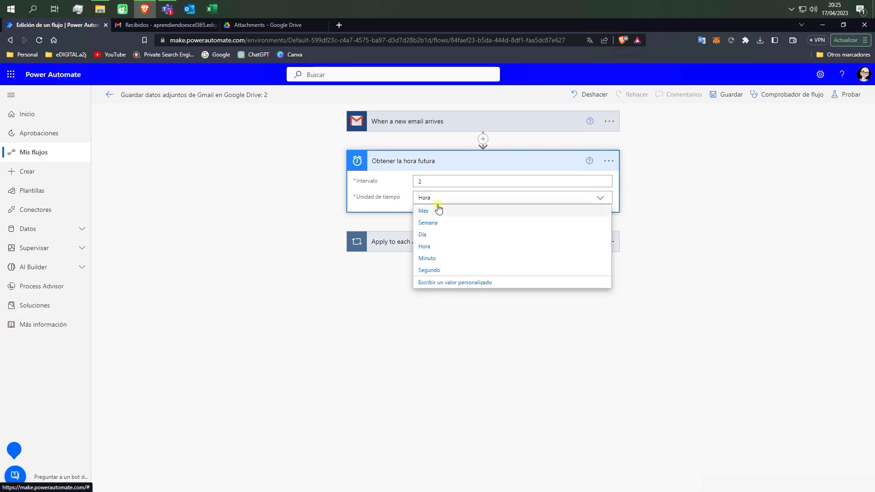
click(433, 259)
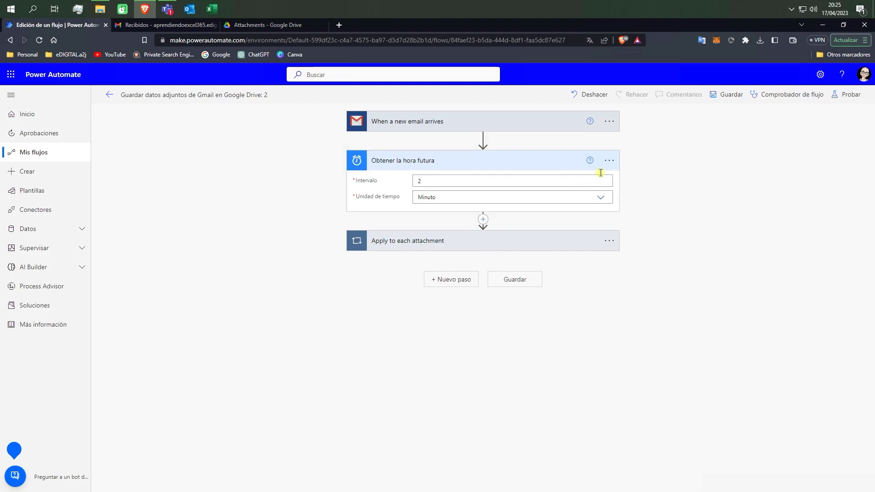
Delete the "Obtener la hora futura" action from the flow and confirm its removal.
click(609, 162)
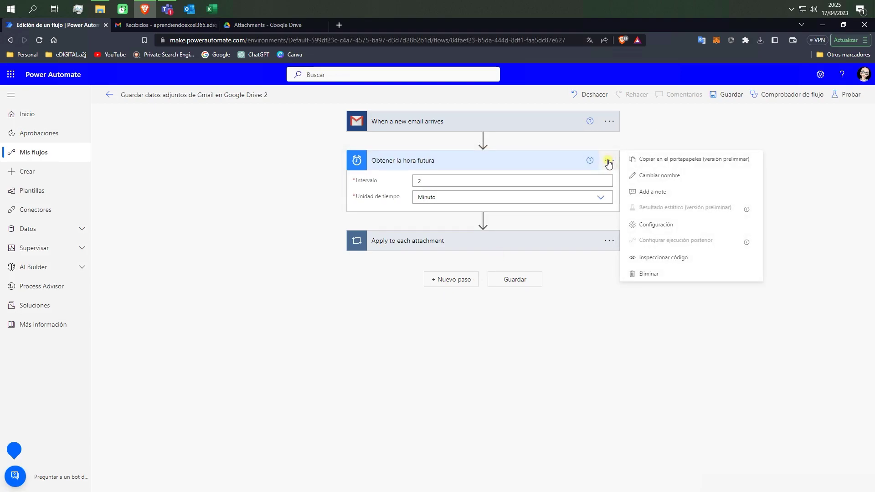
click(653, 275)
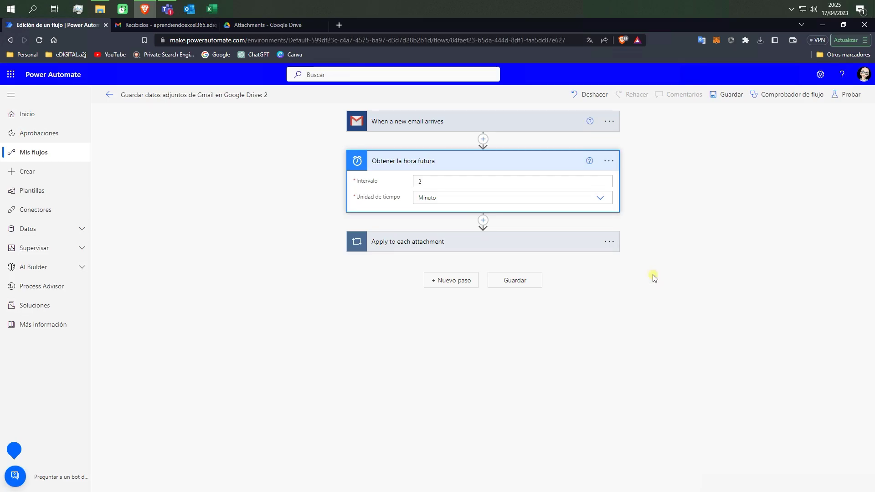
click(435, 300)
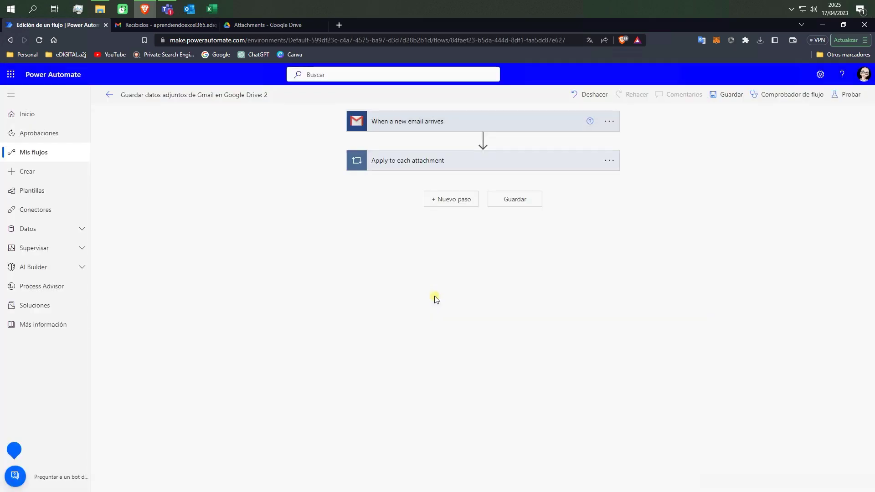
Save the flow and go to the Mis flujos list.
click(512, 201)
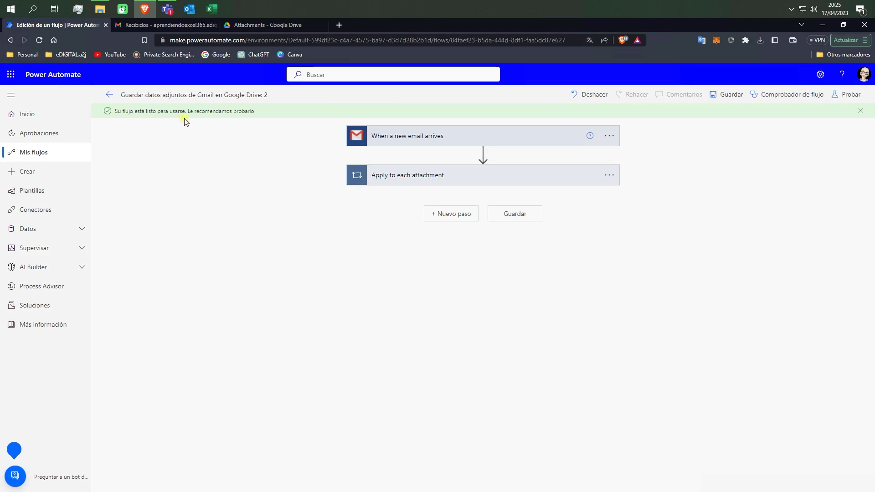
click(39, 156)
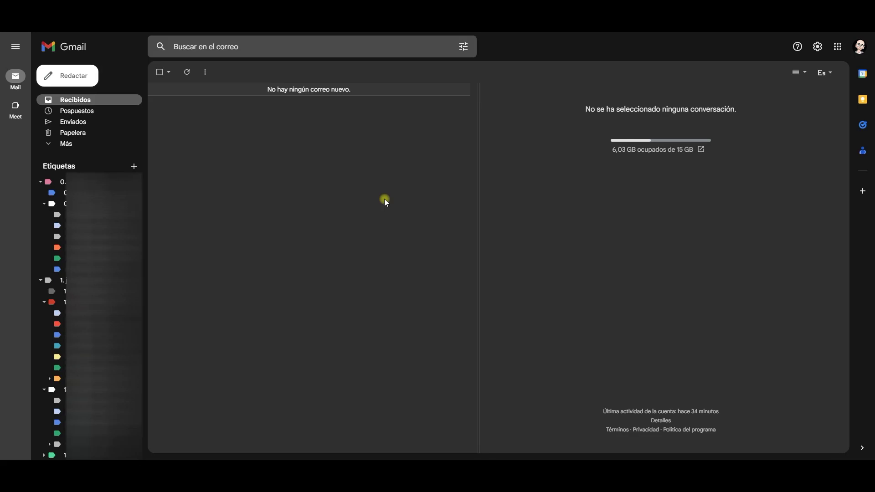
Switch to the sender's Gmail and compose a new message to the recipient's e-mail address with the subject "Prueba adjunto eMail".
click(72, 77)
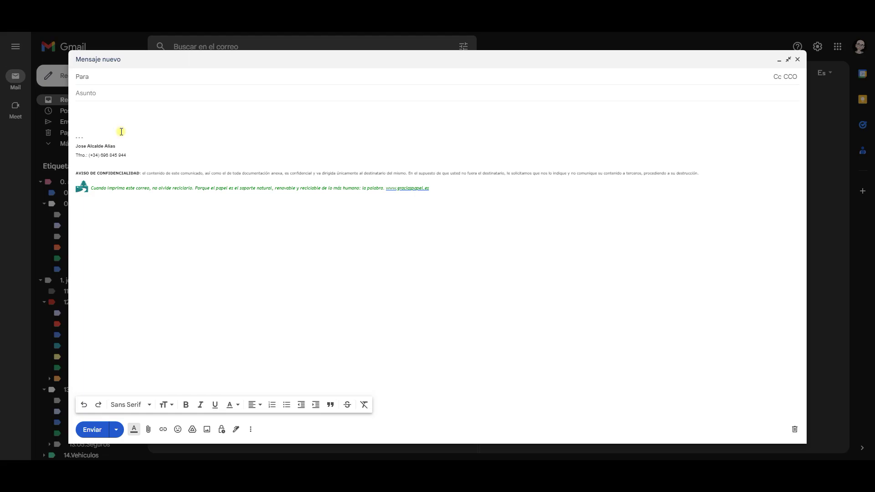
click(149, 104)
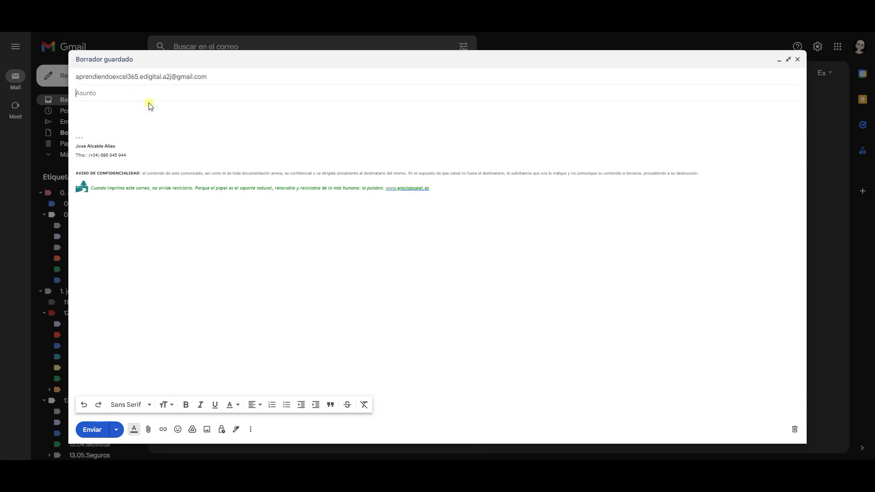
text(Prueba adjunto eMail)
Attach 2716612.png from D:\_eDIGITAL.a2j - Business\_Canal YouTube - Videos\Imagenes - Iconos to the message and send it.
click(148, 429)
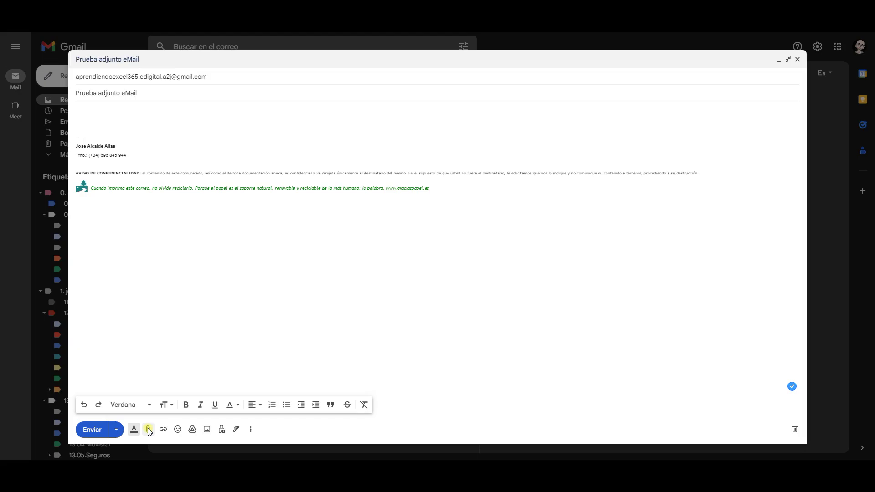
click(236, 257)
drag(237, 264, 237, 273)
click(202, 246)
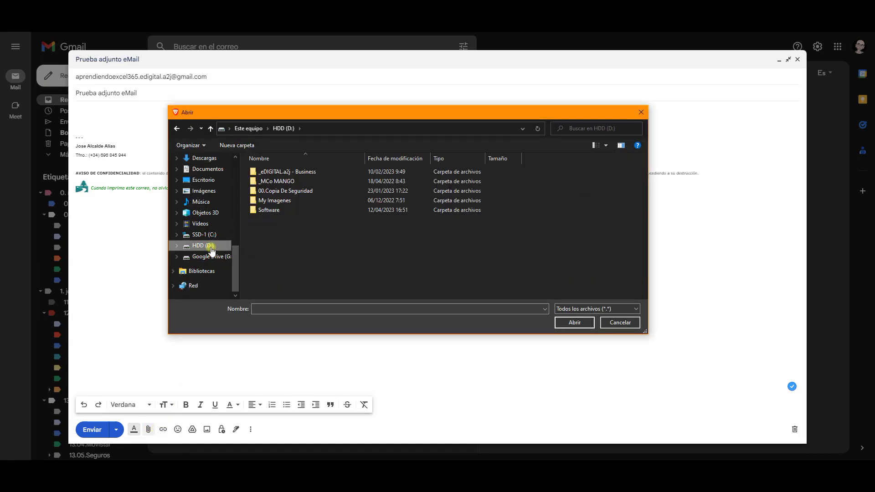
double_click(279, 172)
click(278, 174)
double_click(278, 174)
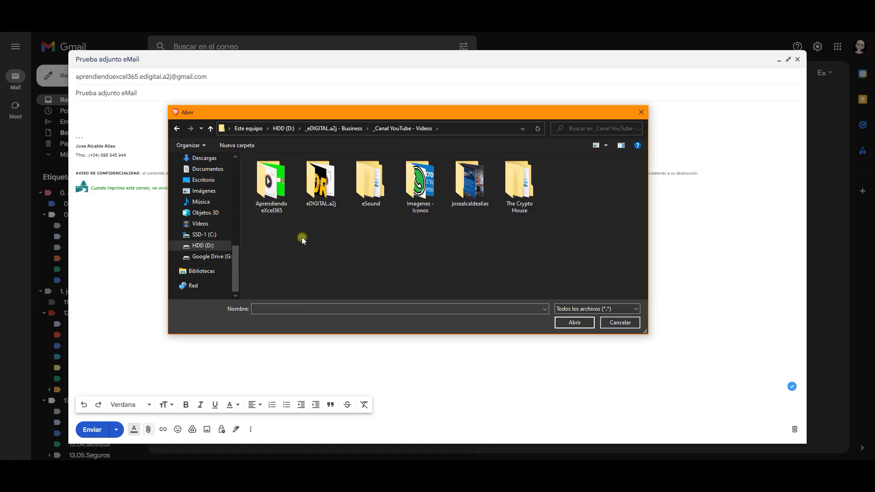
double_click(417, 213)
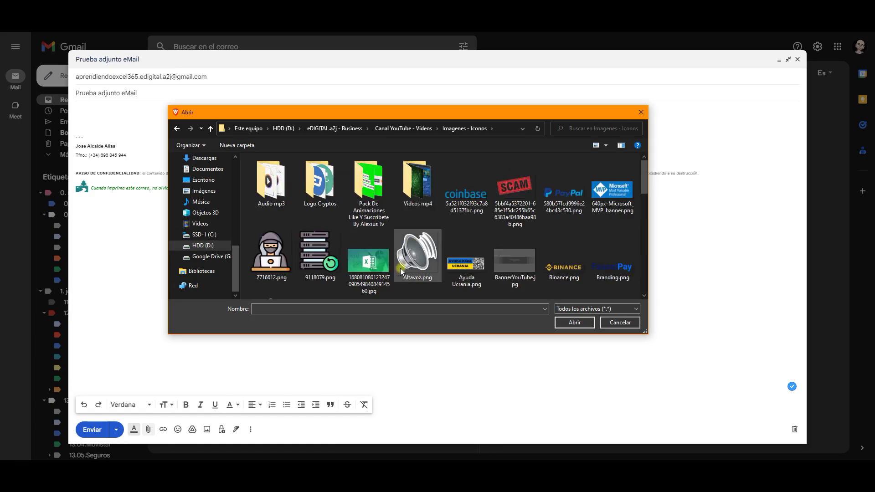
click(268, 254)
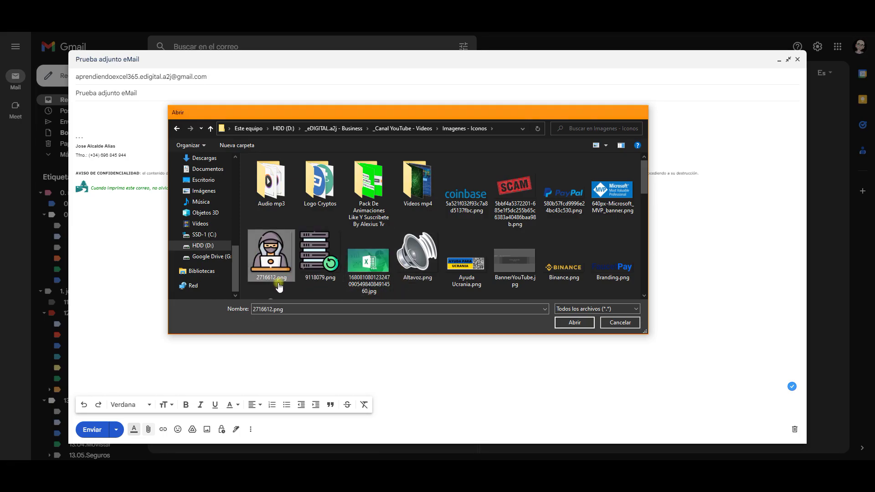
double_click(279, 282)
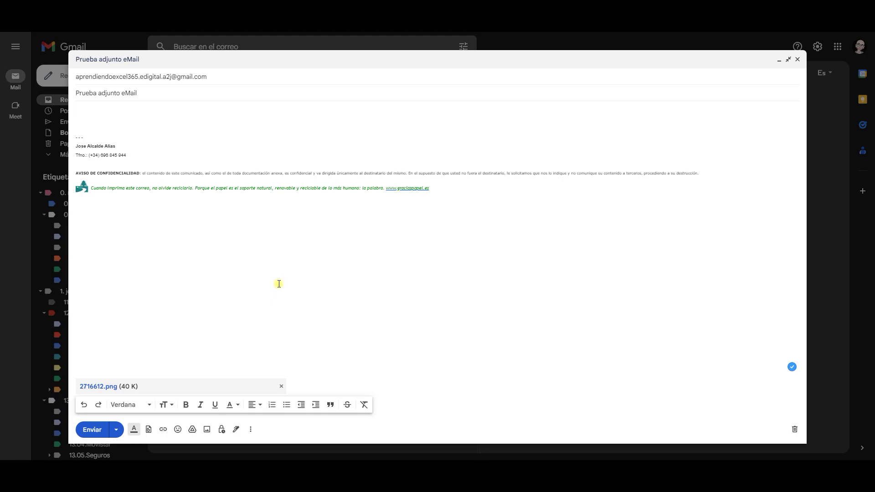
drag(156, 93, 76, 93)
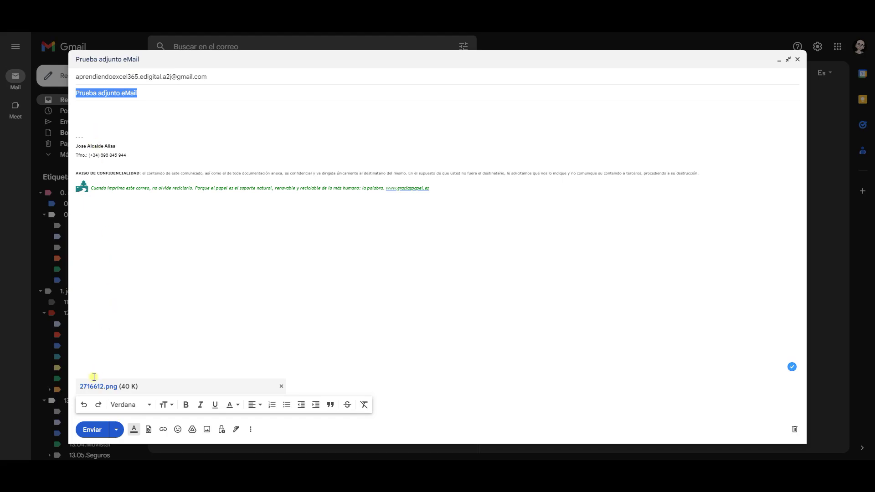
click(93, 433)
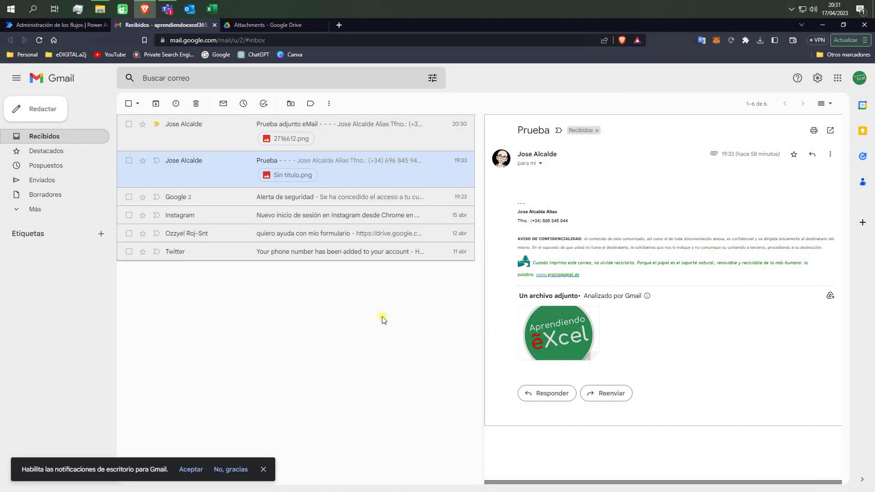
Open the received "Prueba adjunto eMail" message in the recipient's Gmail inbox and check its attachment.
click(324, 140)
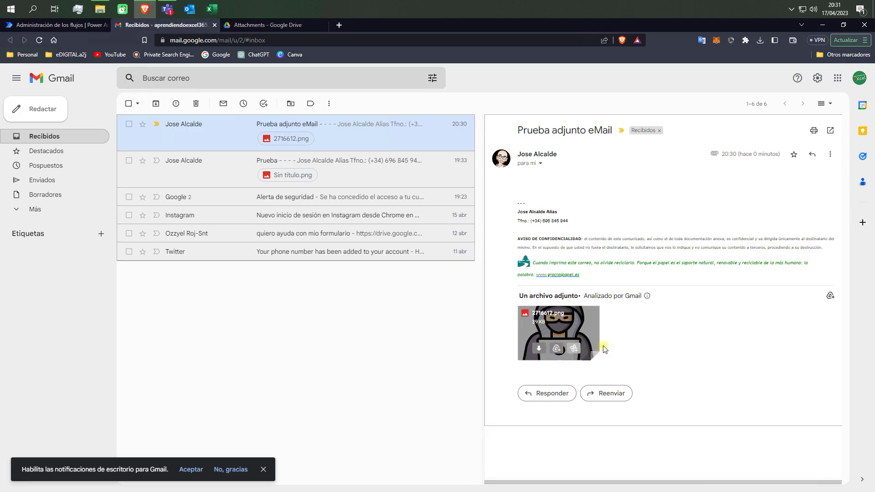
click(562, 348)
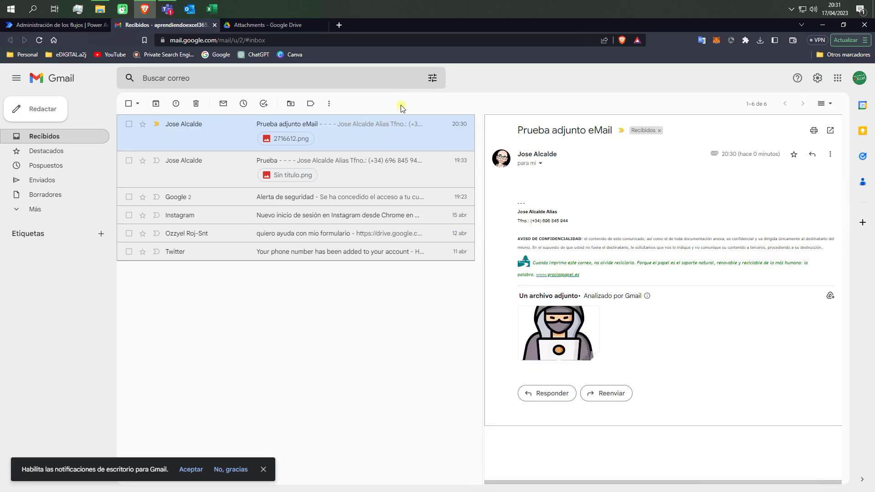
Switch to Google Drive and open the Attachments folder in Mi unidad to check for the saved attachment.
click(280, 26)
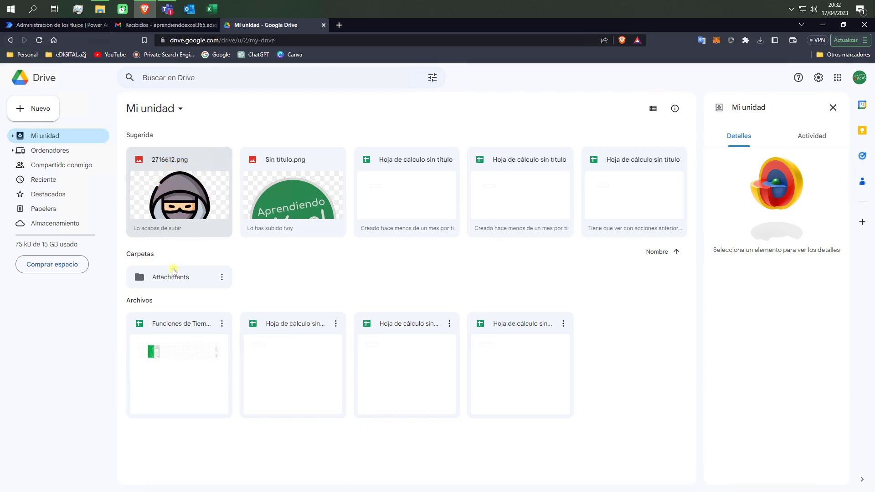
click(174, 280)
double_click(174, 280)
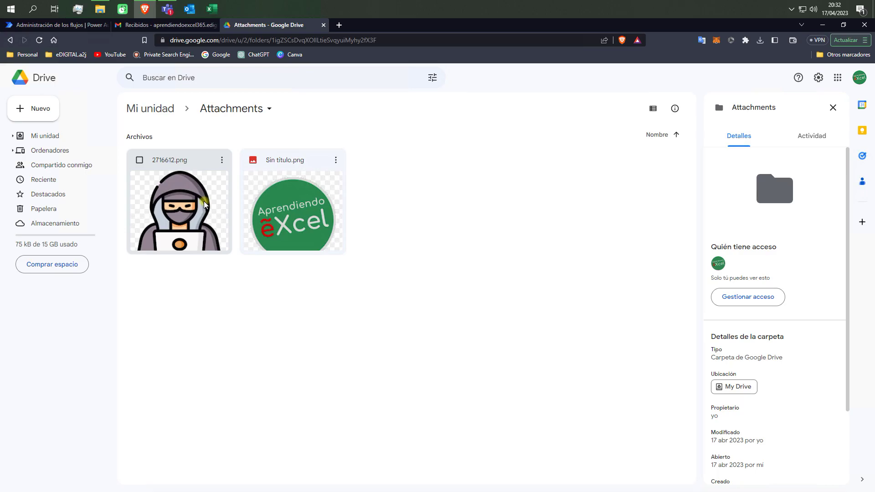
Switch to File Explorer to check the synced Google Drive Attachments folder and show its full path.
click(100, 10)
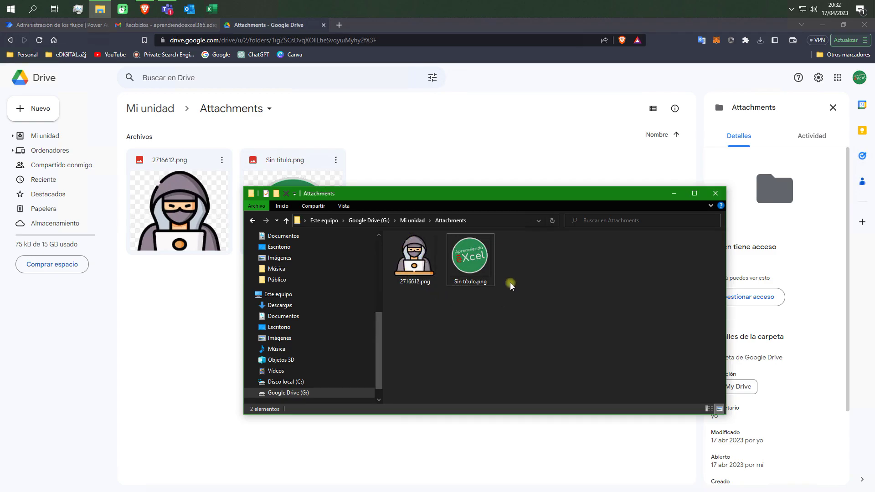
click(504, 219)
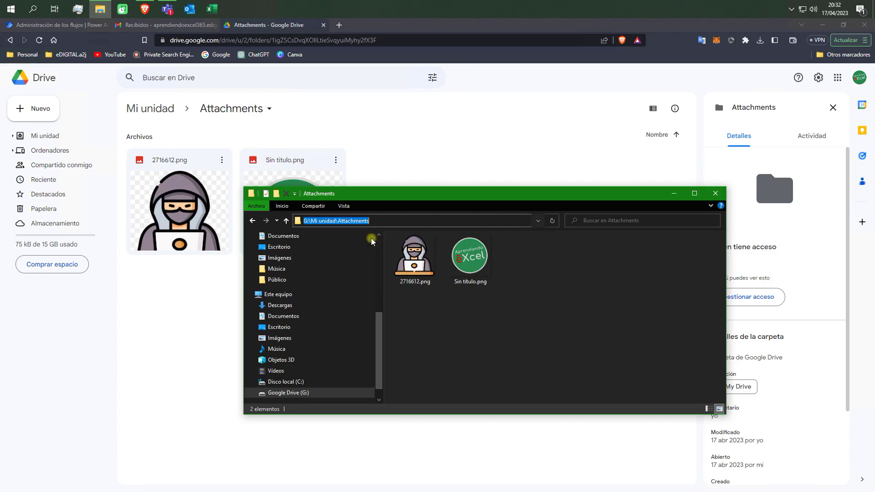